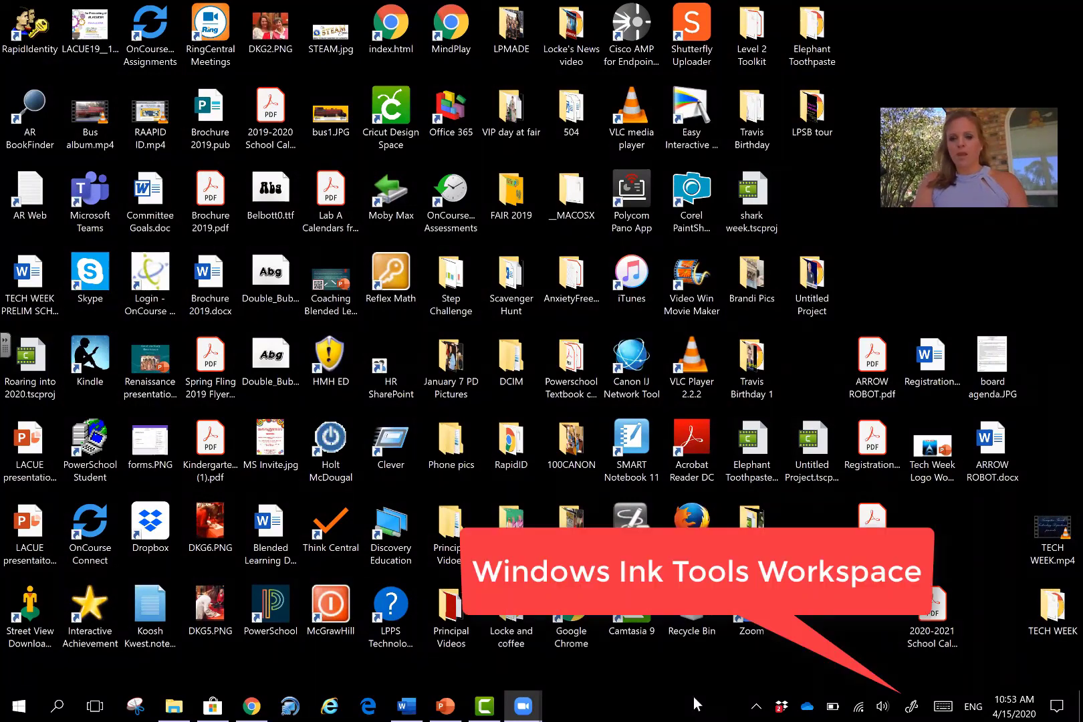
Open and close the Ink Workspace panel, then dismiss the taskbar context menu.
click(914, 704)
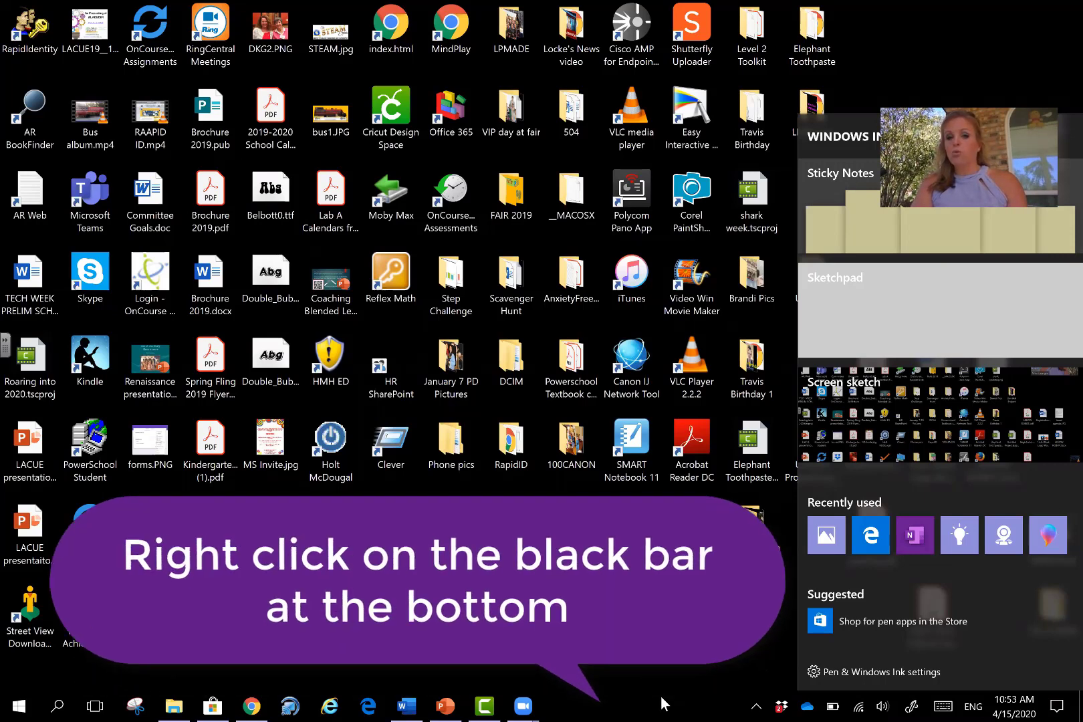
click(661, 697)
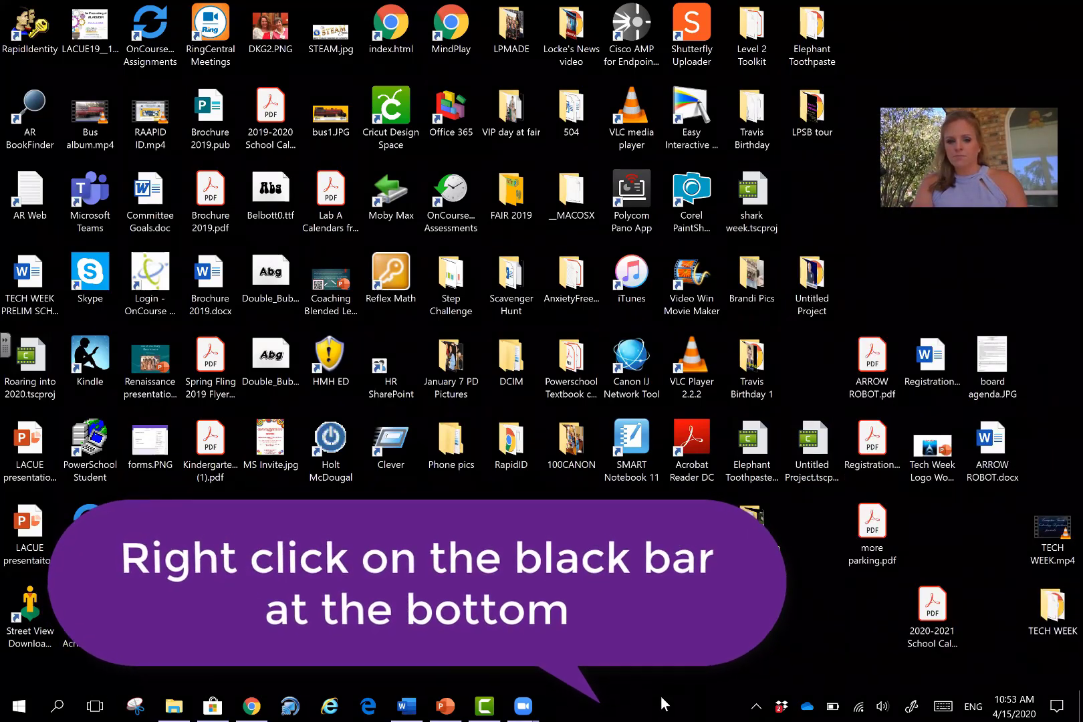
right_click(661, 697)
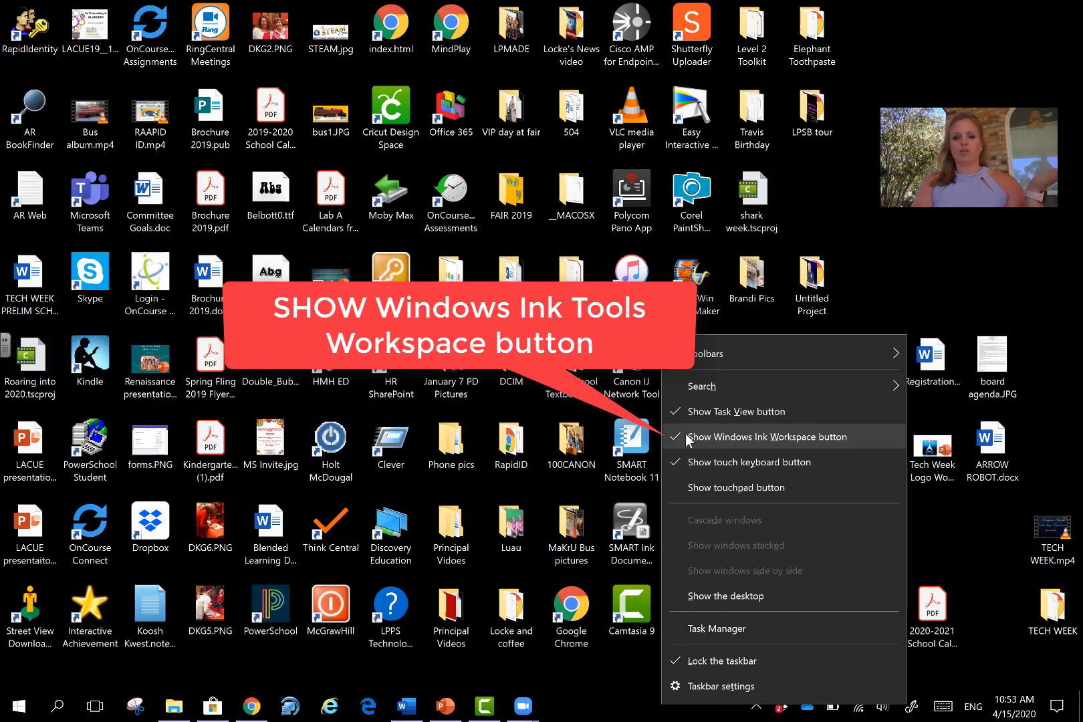
click(596, 697)
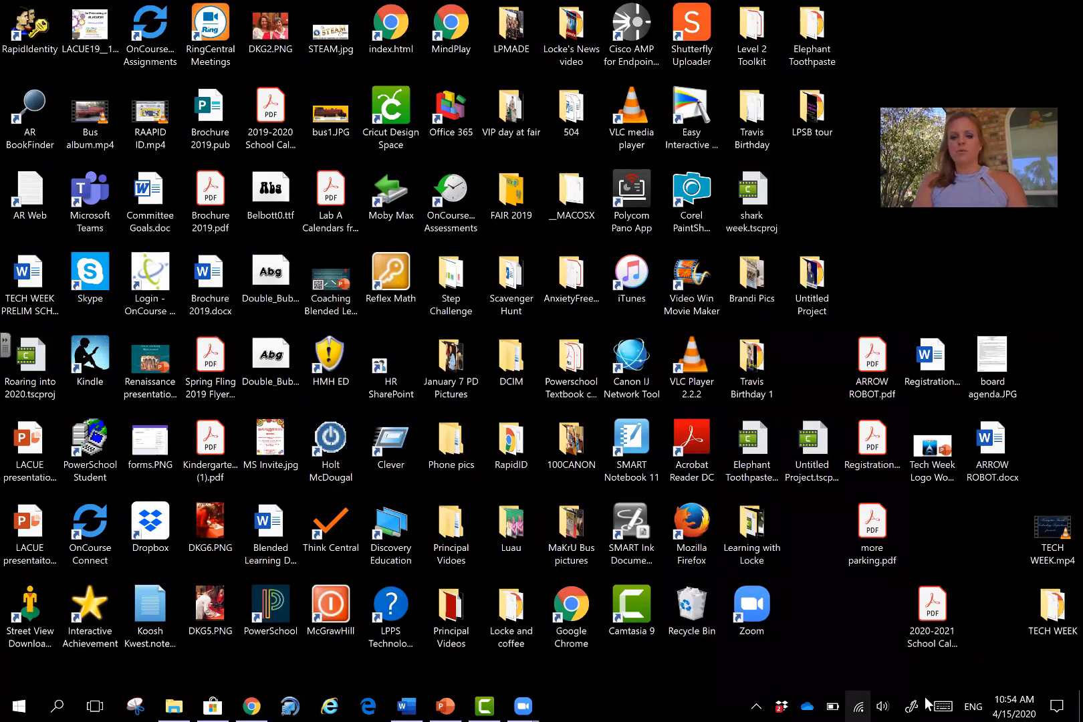
Create a new sticky note reading "Plan a disney trip!".
click(914, 706)
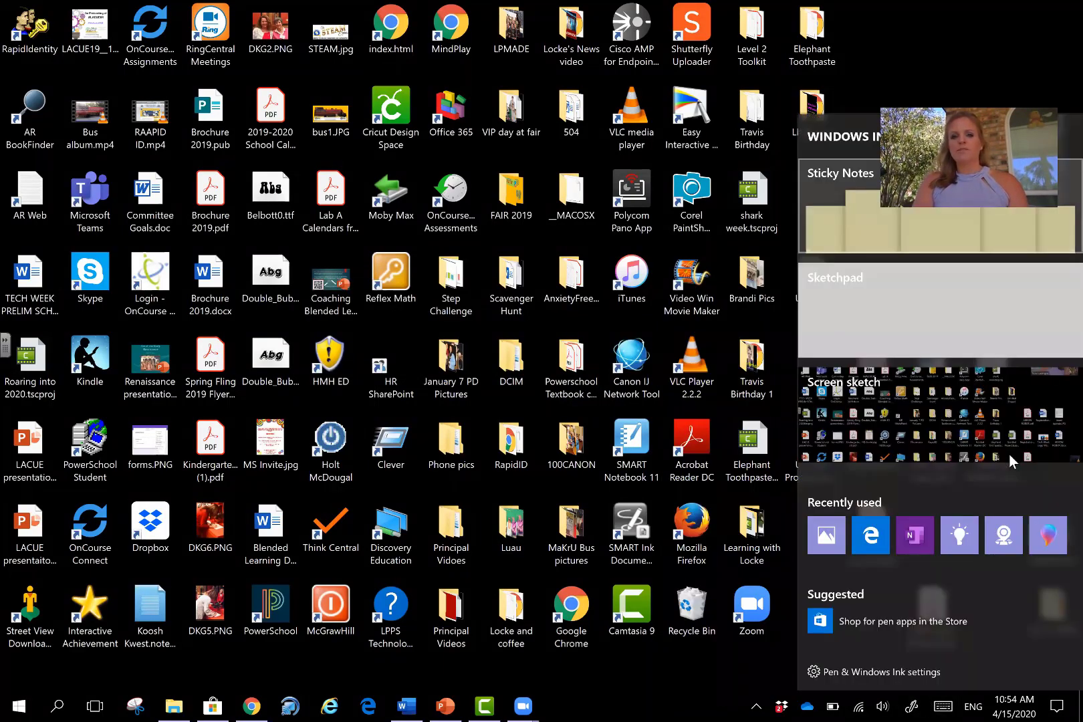
click(1009, 453)
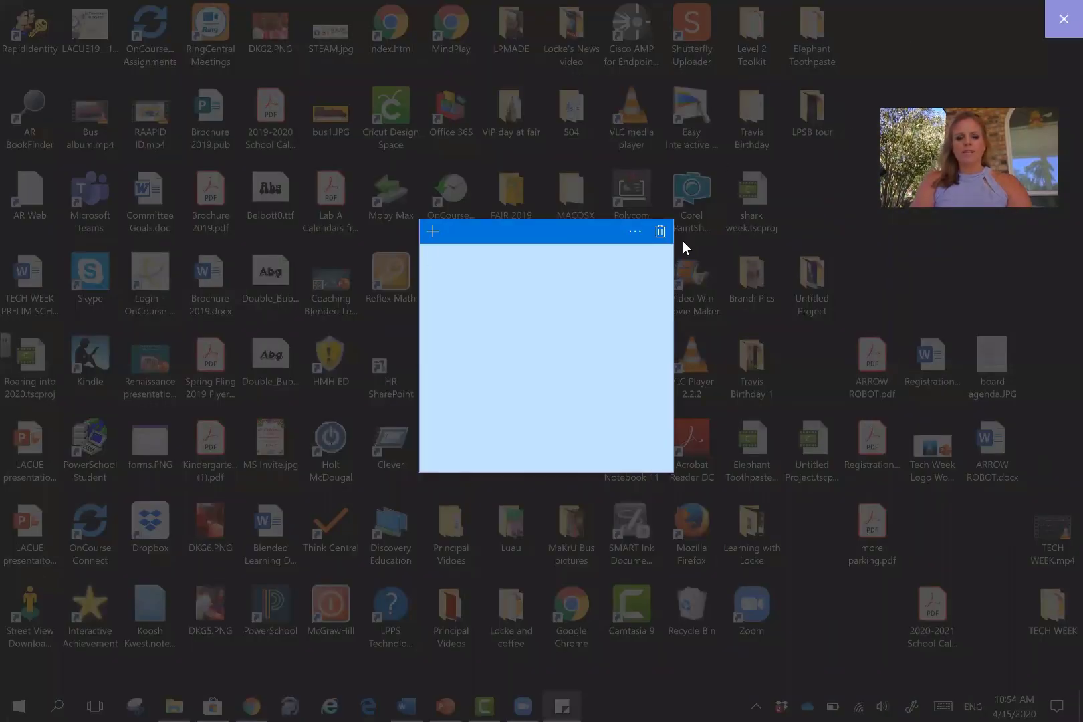
text(Plan a d)
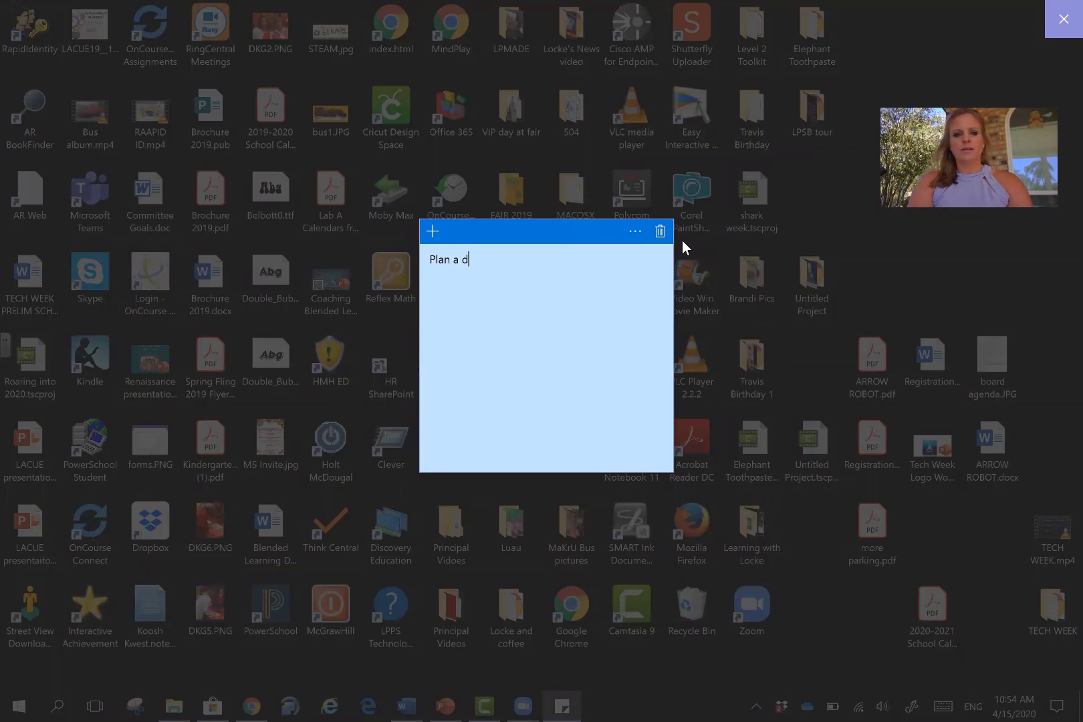
text(isney trip!)
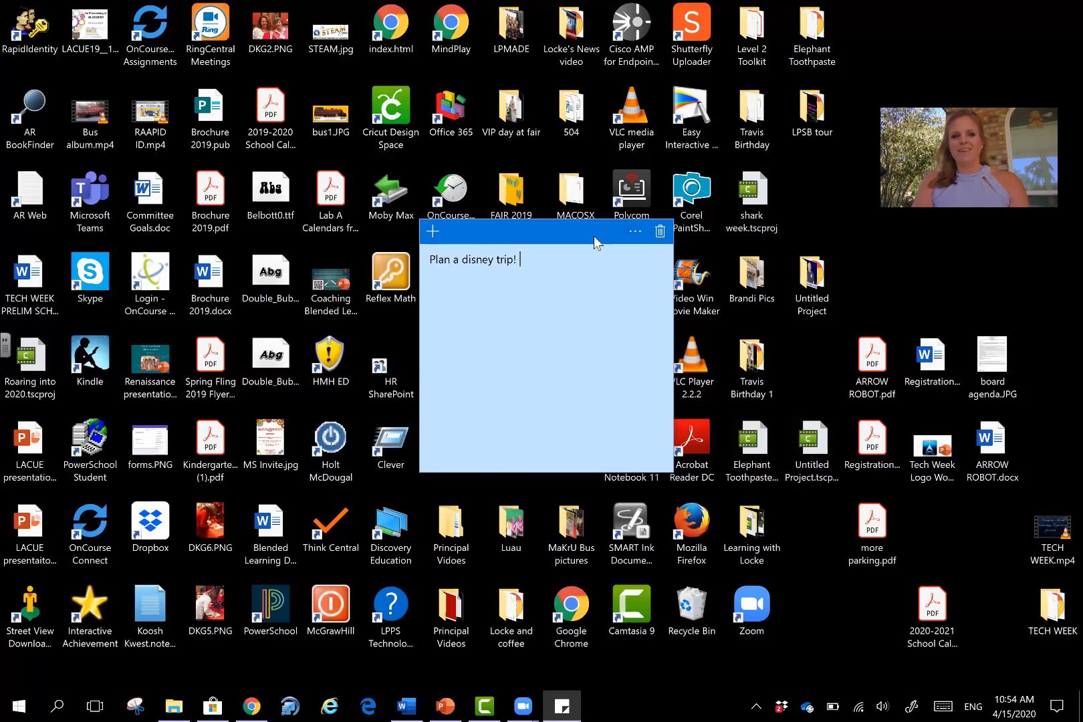
Move the sticky note to the desktop's top-left and minimise it out of view.
drag(594, 238, 217, 39)
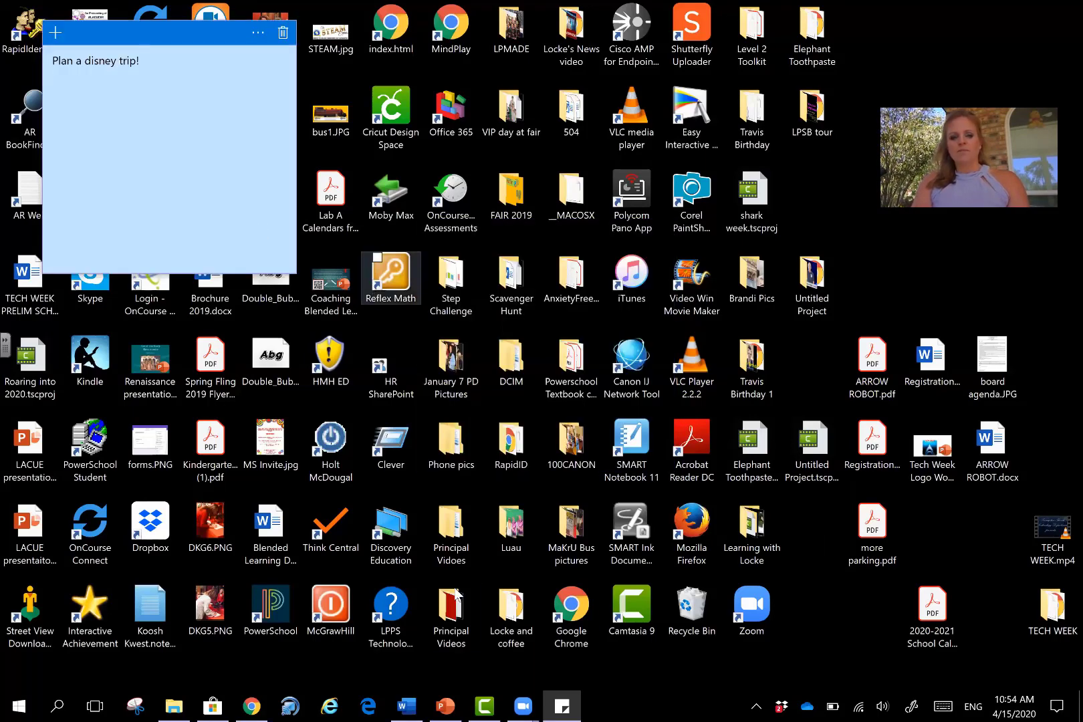
click(565, 705)
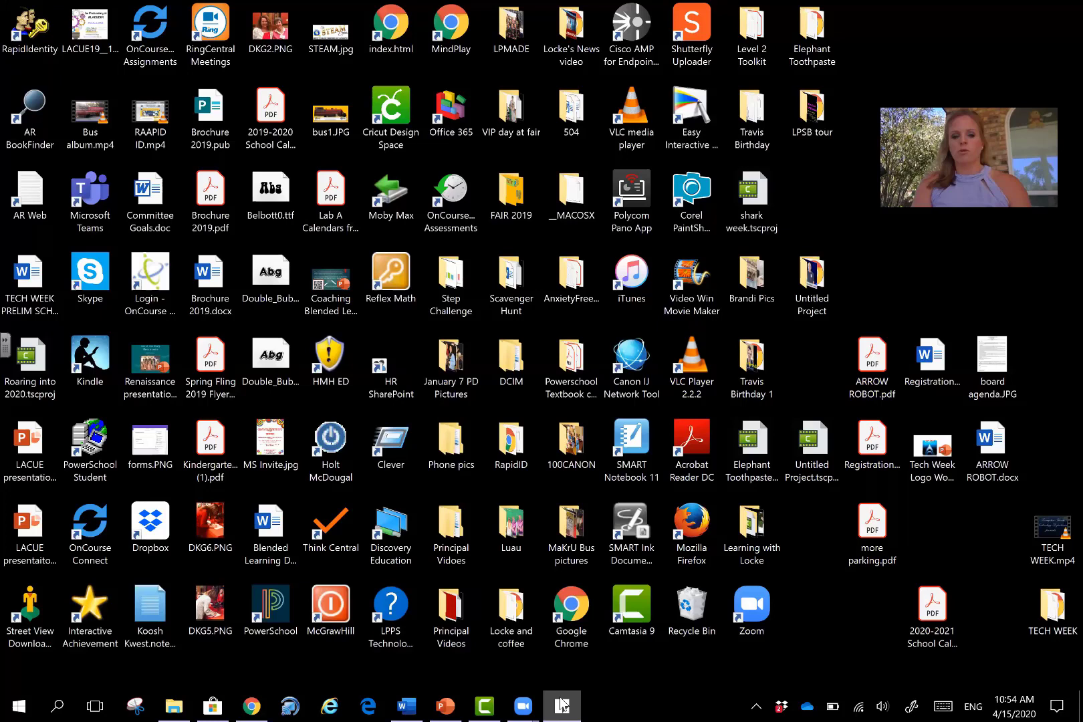
mouse_move(564, 705)
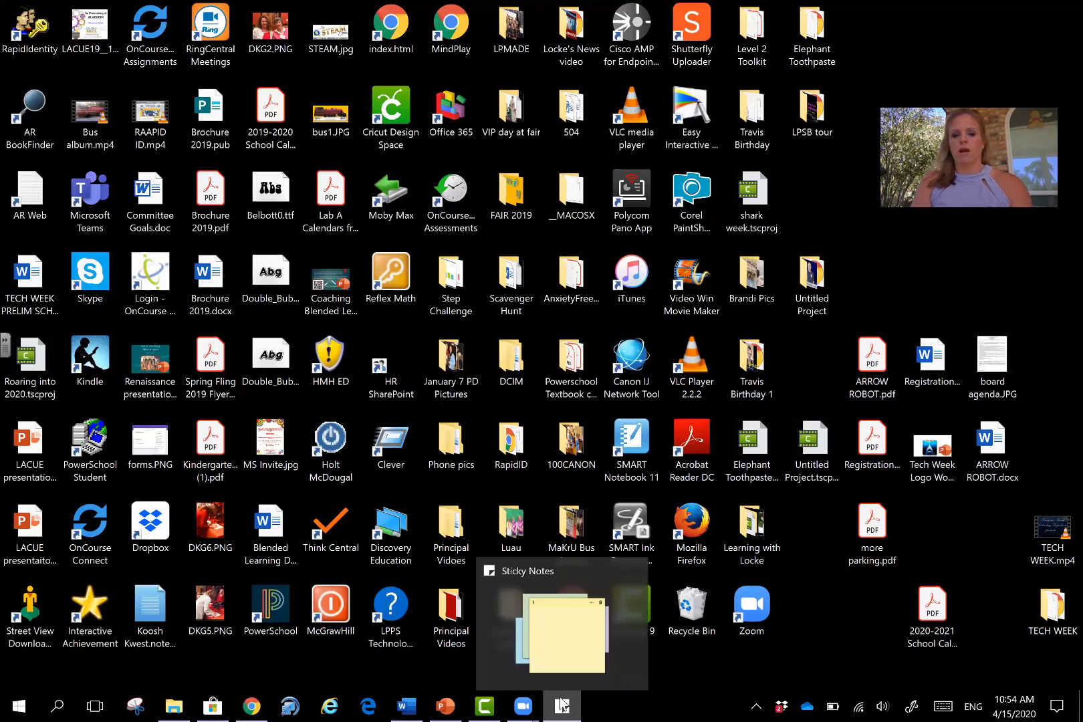
Start a blank Sketchpad canvas from the Ink Workspace.
click(911, 706)
click(941, 314)
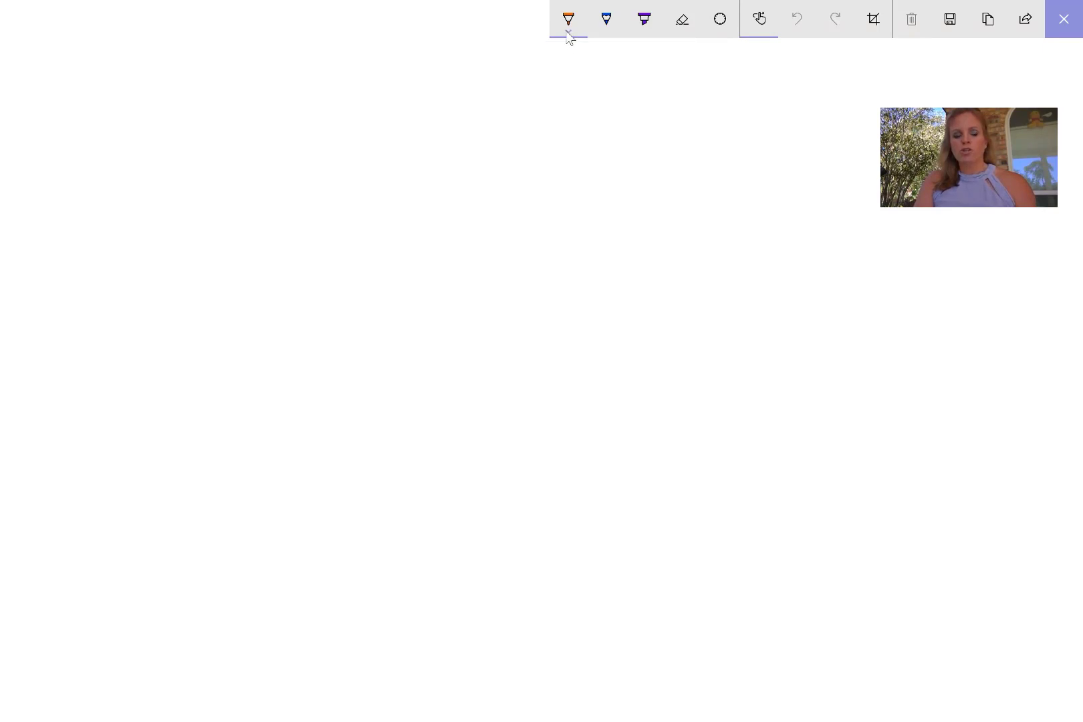
click(569, 32)
click(271, 227)
Draw orange cloud-like scribbles, loops, down-strokes and a U-shape on the canvas.
mouse_move(176, 211)
mouse_down()
mouse_move(276, 239)
mouse_move(324, 106)
mouse_move(112, 158)
mouse_move(472, 214)
mouse_up()
mouse_move(696, 283)
mouse_down()
mouse_move(677, 355)
mouse_move(701, 465)
mouse_up()
drag(795, 323, 742, 503)
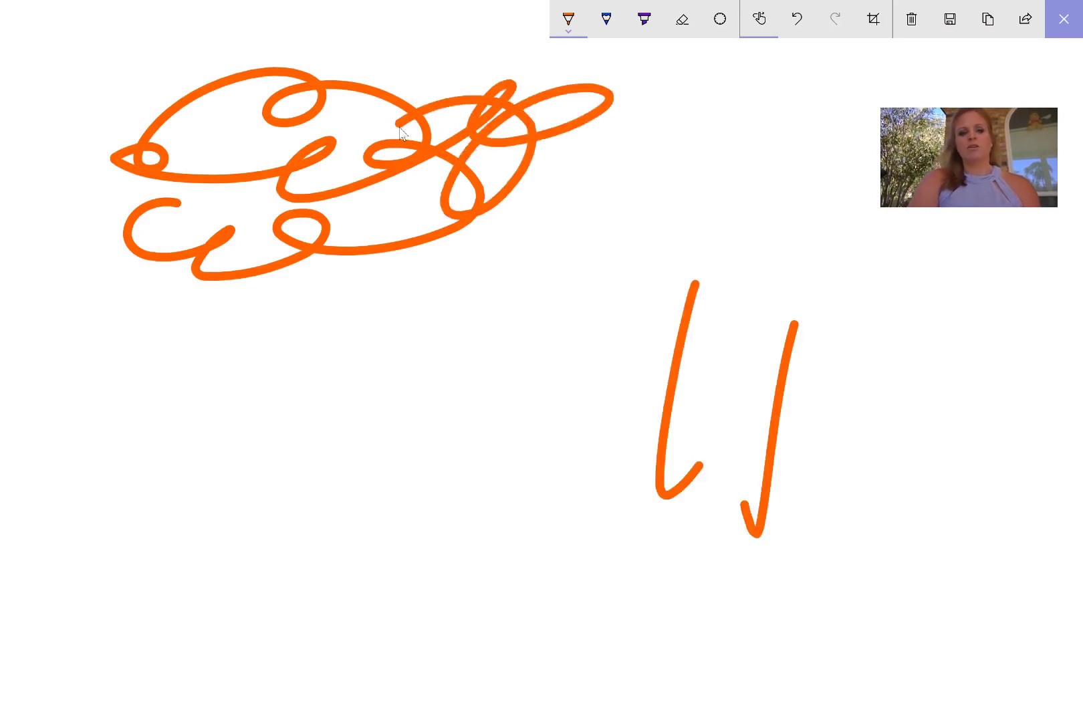
drag(537, 347, 882, 432)
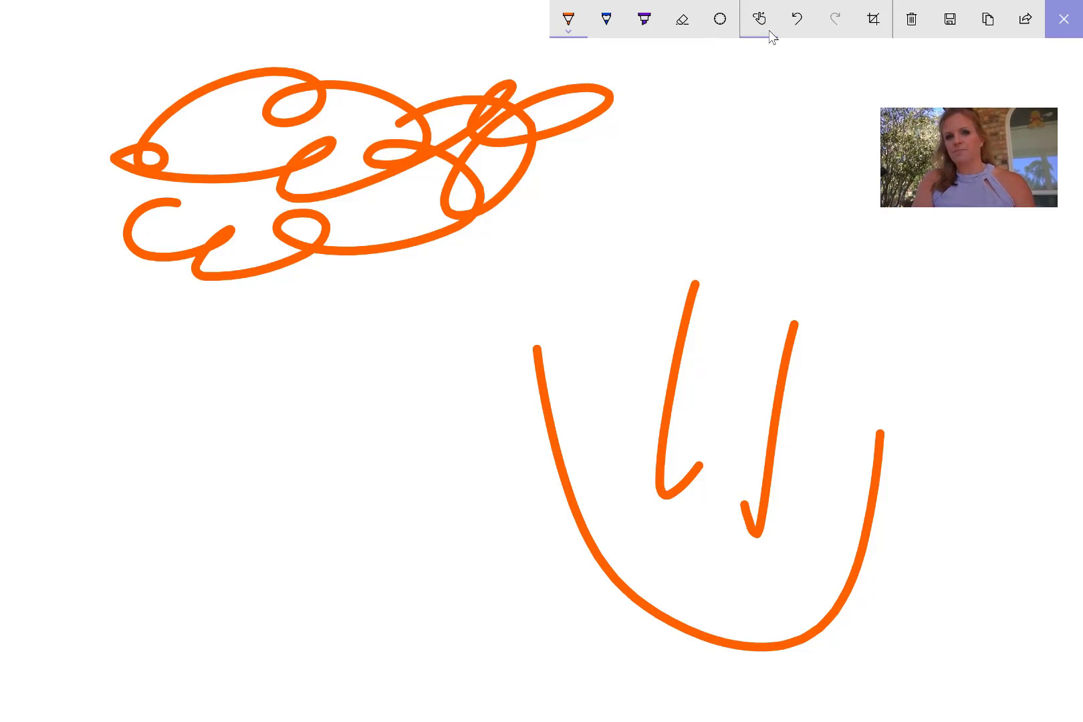
Add a light-blue zigzag and a thick purple highlighter zigzag, then clear all ink without saving.
click(621, 29)
mouse_move(666, 135)
mouse_down()
mouse_move(494, 259)
mouse_move(652, 224)
mouse_up()
click(644, 20)
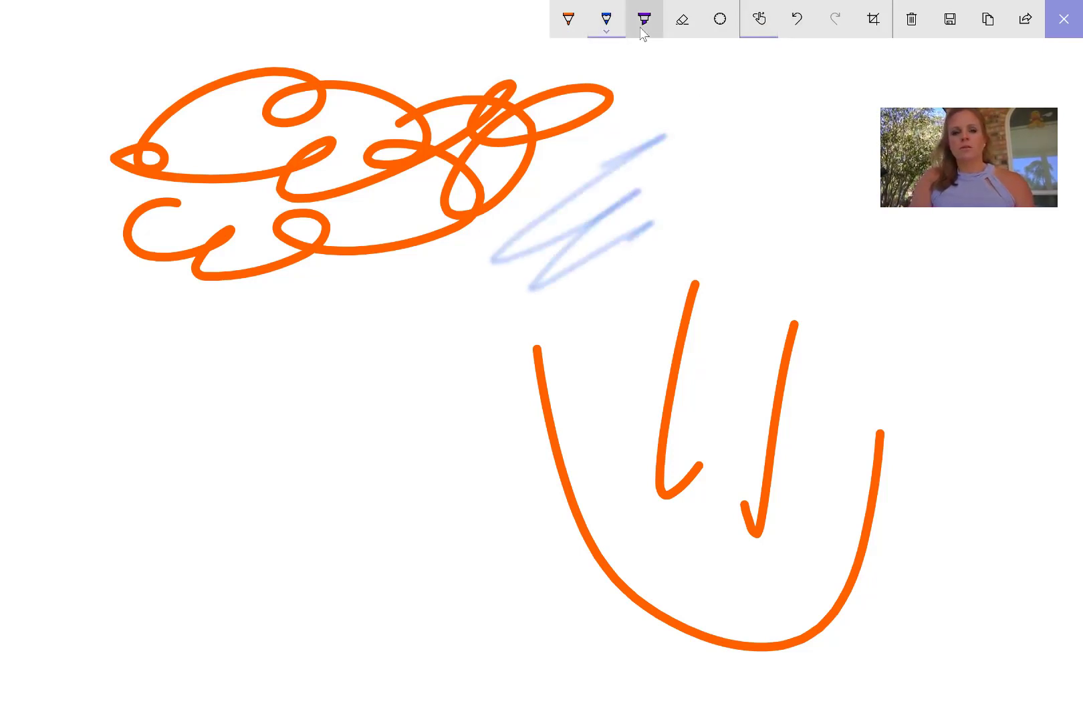
mouse_move(312, 361)
mouse_down()
mouse_move(421, 429)
mouse_move(1077, 95)
mouse_up()
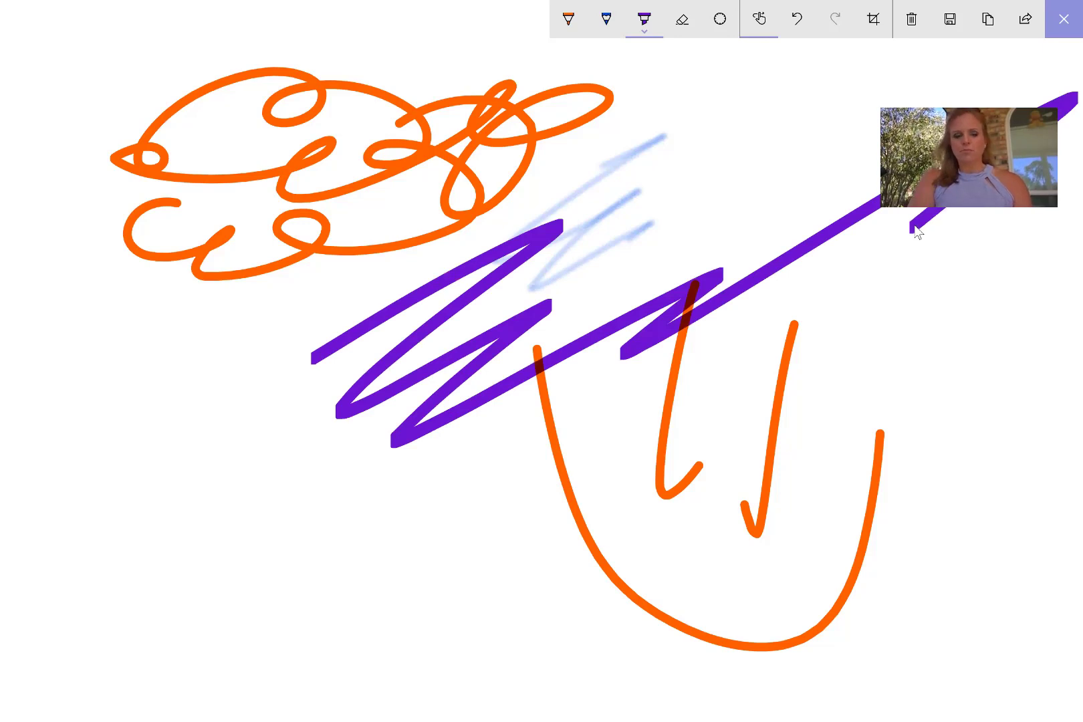
key(ctrl+Delete)
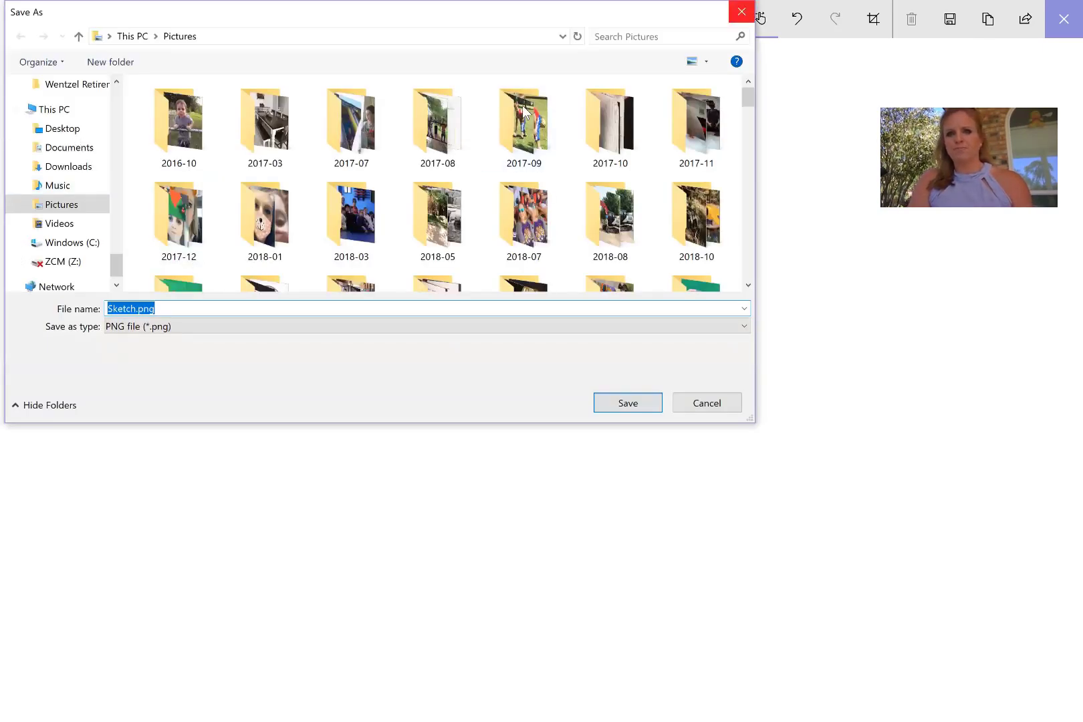
click(741, 11)
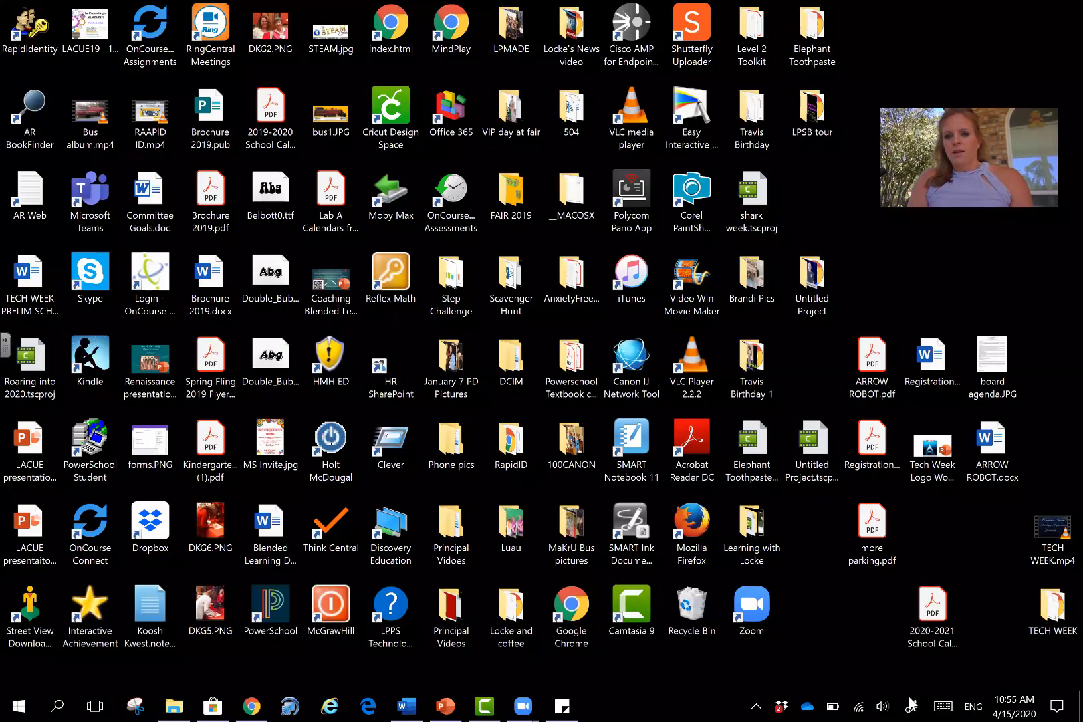
Start a desktop screen sketch and circle the top-left desktop icons in purple.
click(910, 706)
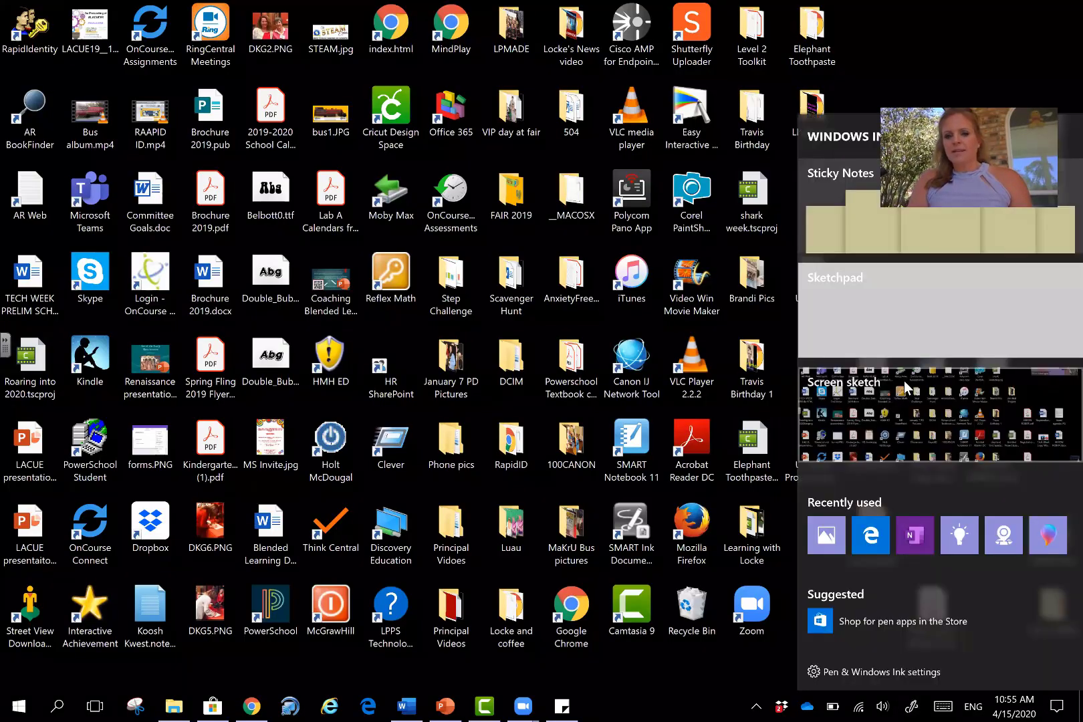
click(916, 399)
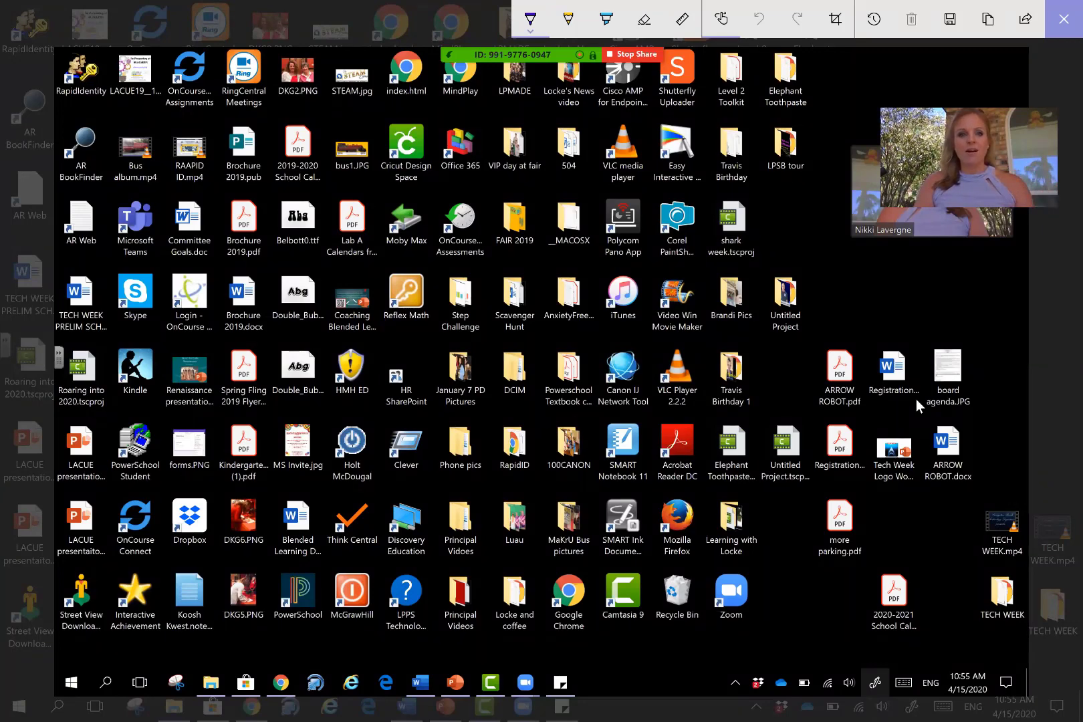
mouse_move(216, 62)
mouse_down()
mouse_move(123, 59)
mouse_move(238, 58)
mouse_move(204, 27)
mouse_move(165, 161)
mouse_up()
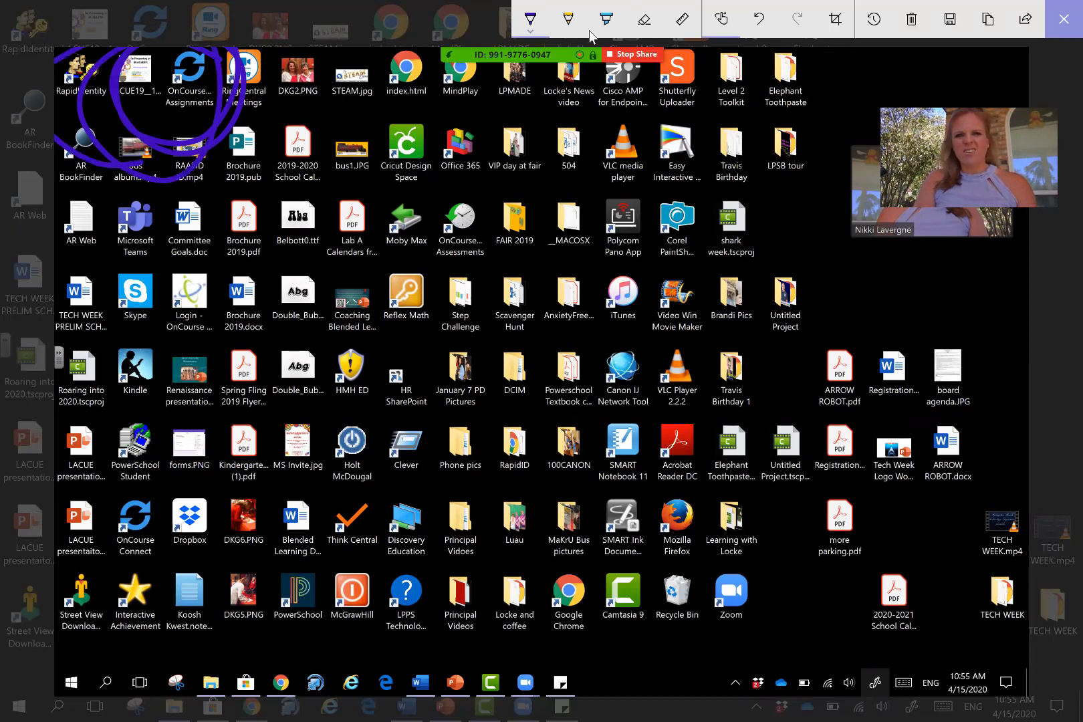
In yellow, circle the TECH WEEK, Skype and Login icons, draw a VLC-to-Luau line, and close.
click(535, 31)
click(591, 137)
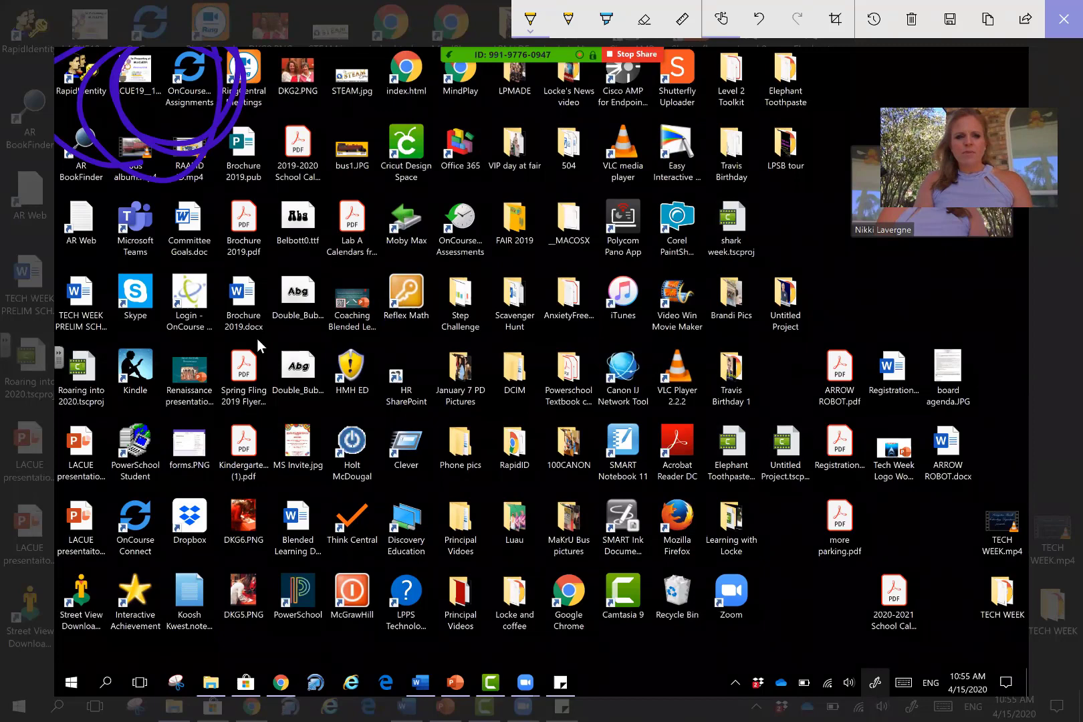
mouse_move(159, 286)
mouse_down()
mouse_move(79, 329)
mouse_move(135, 293)
mouse_move(88, 266)
mouse_move(149, 238)
mouse_move(182, 329)
mouse_move(51, 270)
mouse_move(102, 255)
mouse_move(67, 288)
mouse_up()
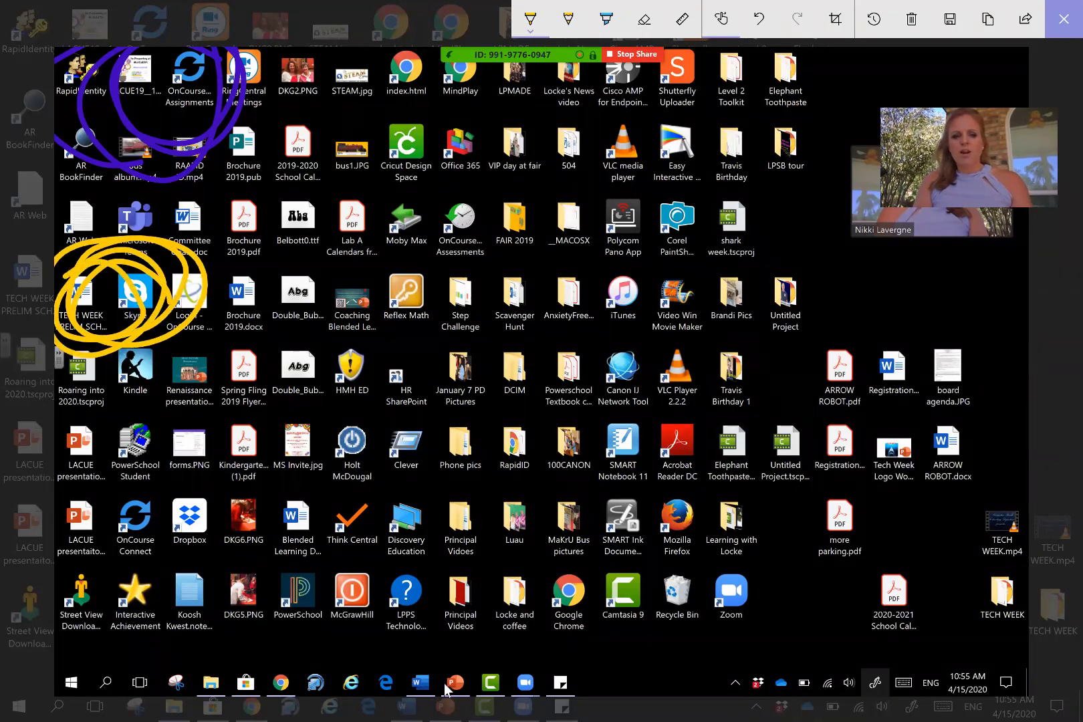
drag(698, 378, 496, 554)
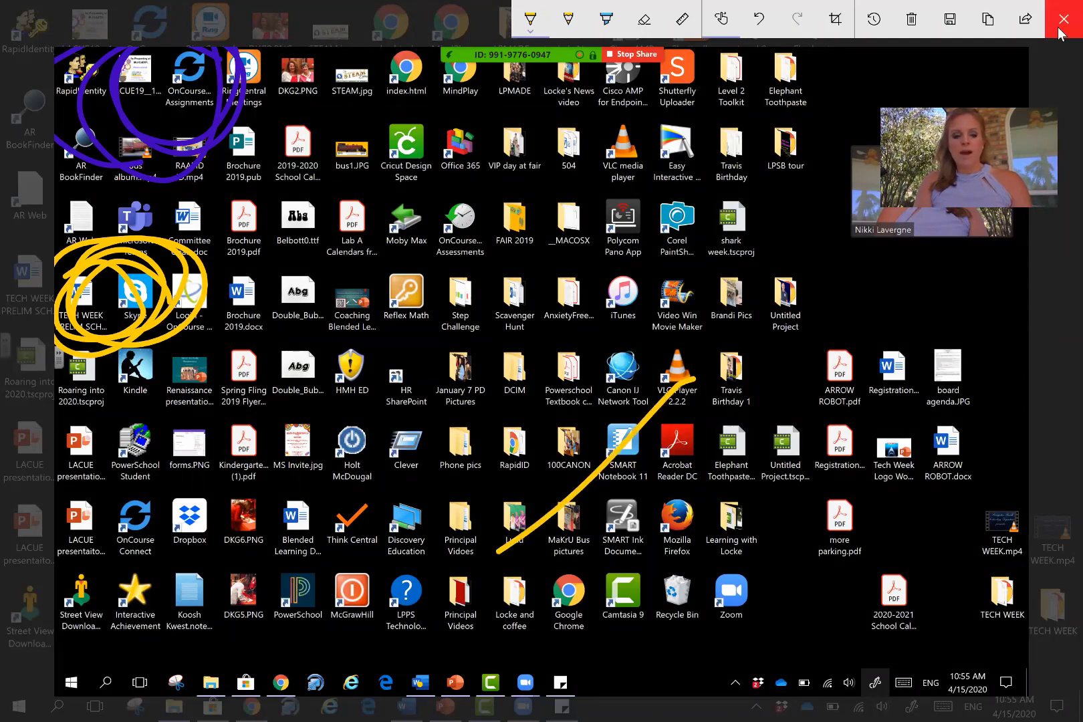
click(405, 706)
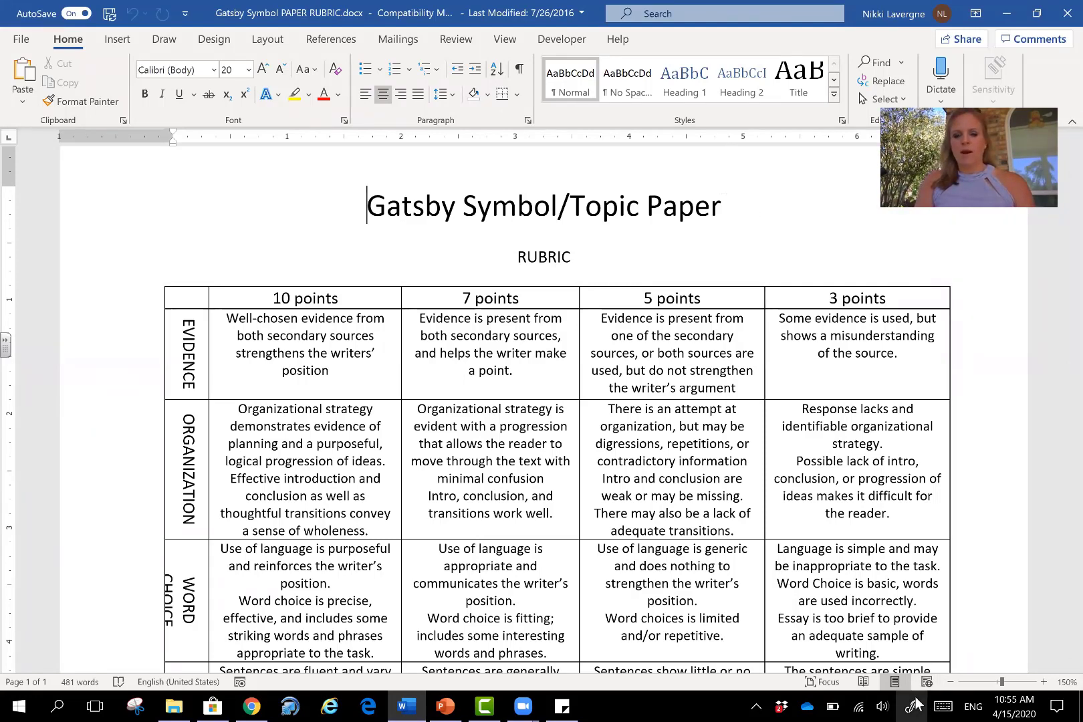
Screen-sketch the rubric, circling the 10-point EVIDENCE cell and underlining the Gatsby title in yellow.
key(super+w)
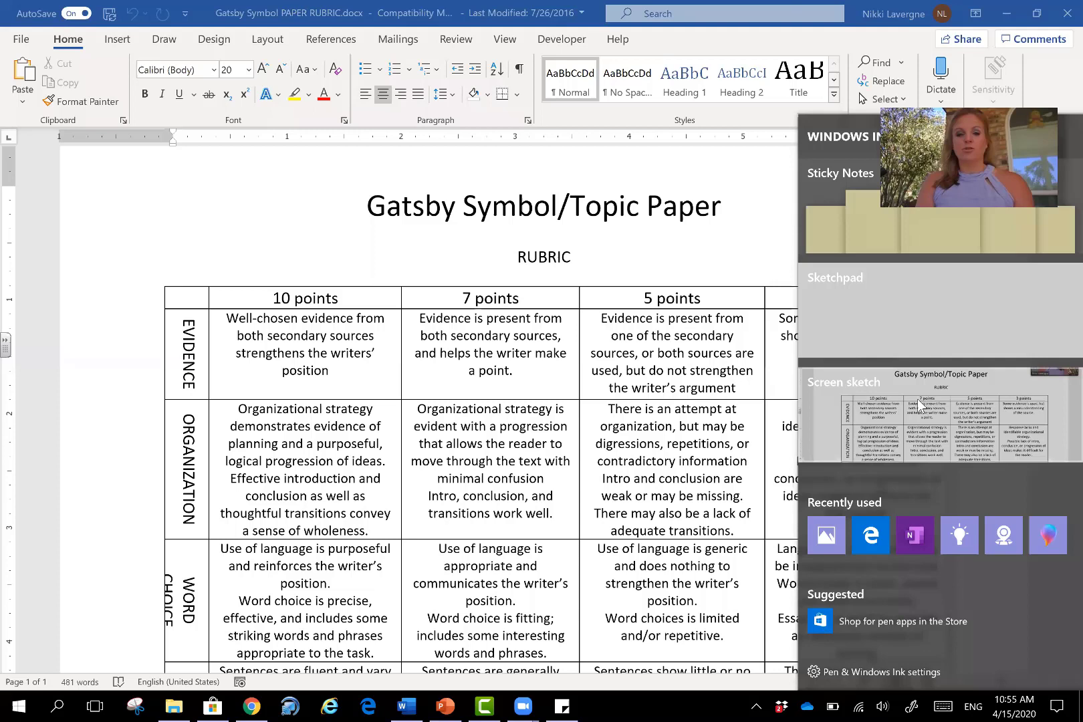
click(936, 364)
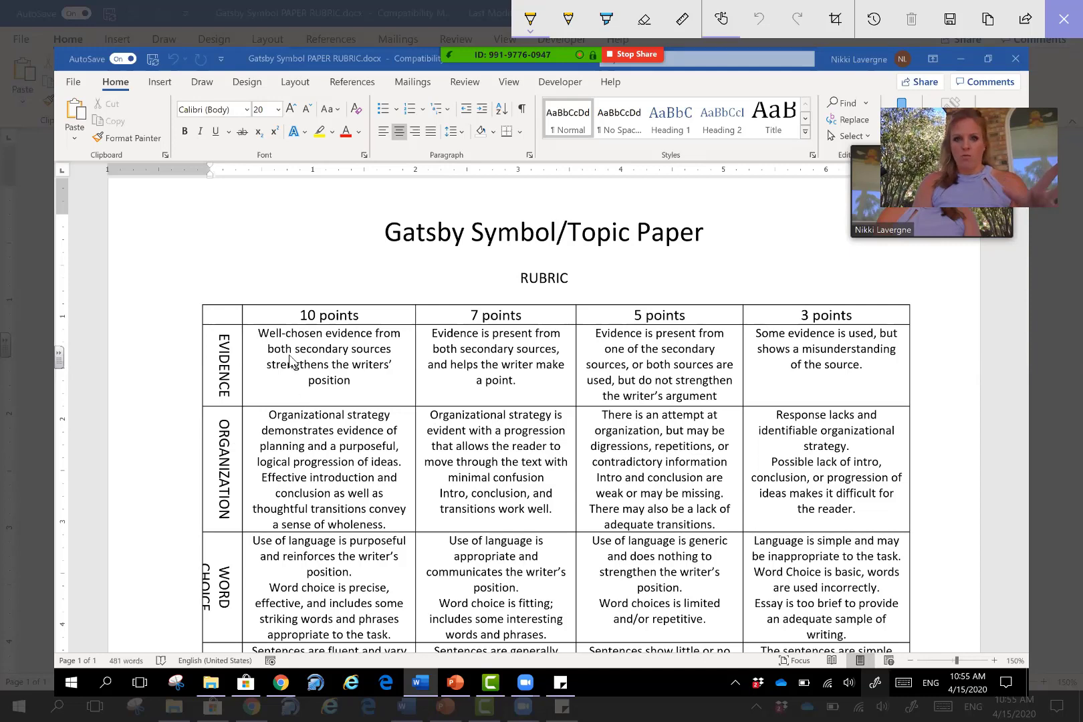
mouse_move(232, 305)
mouse_down()
mouse_move(415, 329)
mouse_move(311, 256)
mouse_move(337, 286)
mouse_up()
drag(406, 266, 762, 252)
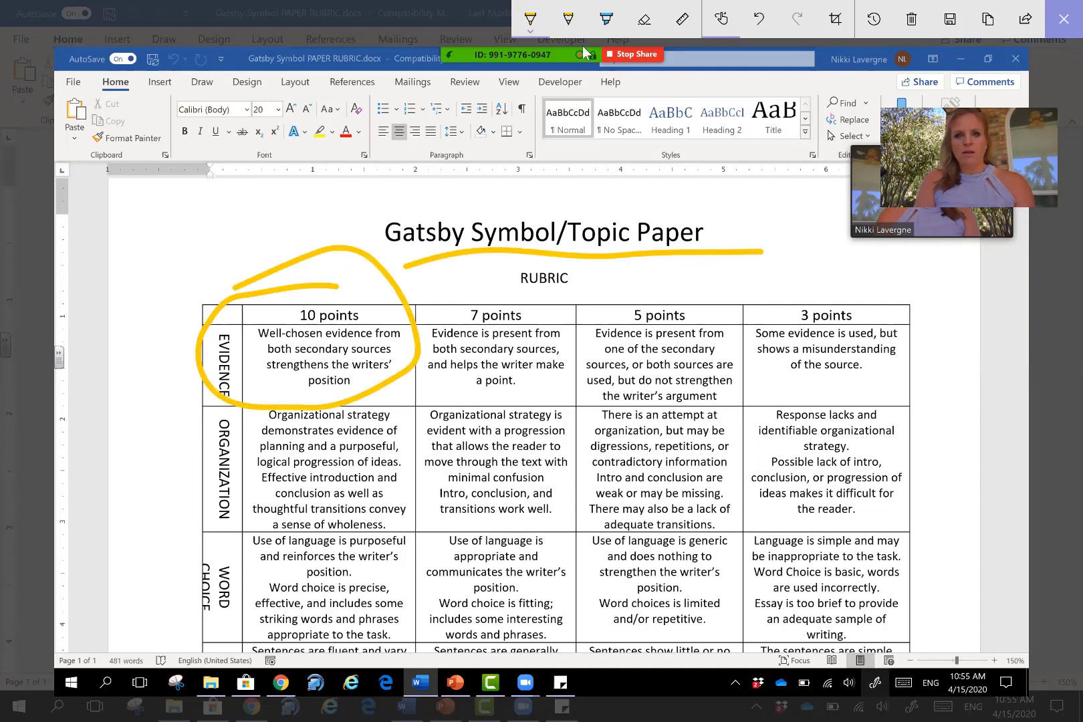
In orange, cross out the 3-point cell and draw an arrow to the 10-point cell.
click(530, 18)
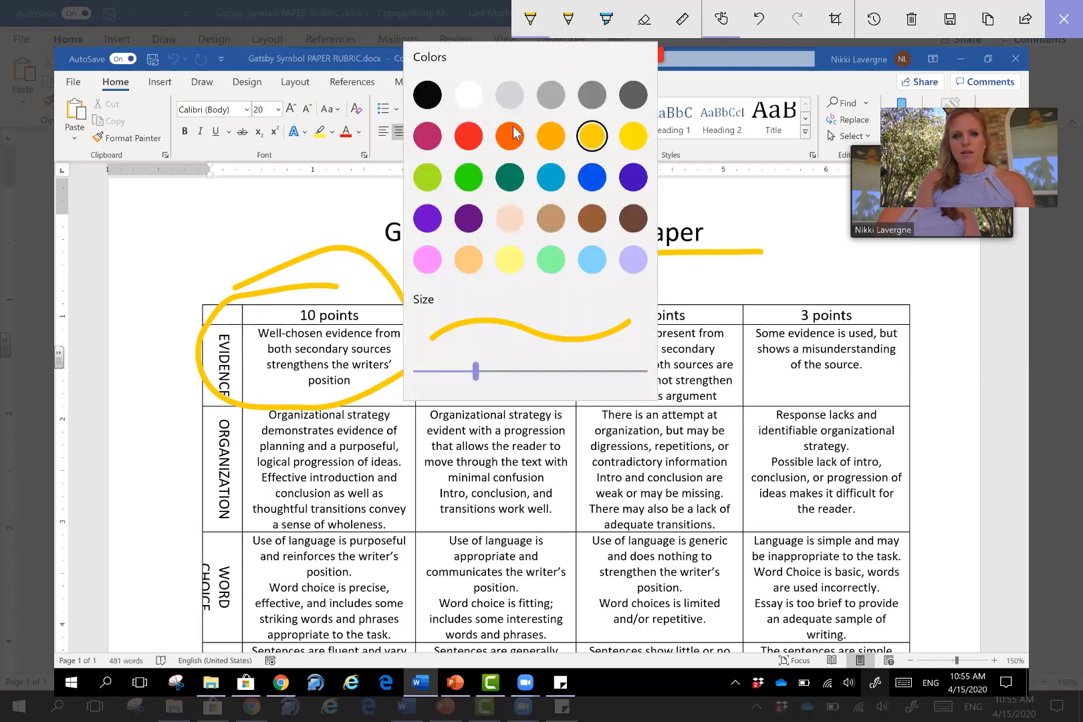
click(515, 133)
click(530, 18)
drag(936, 311, 766, 376)
drag(795, 323, 911, 365)
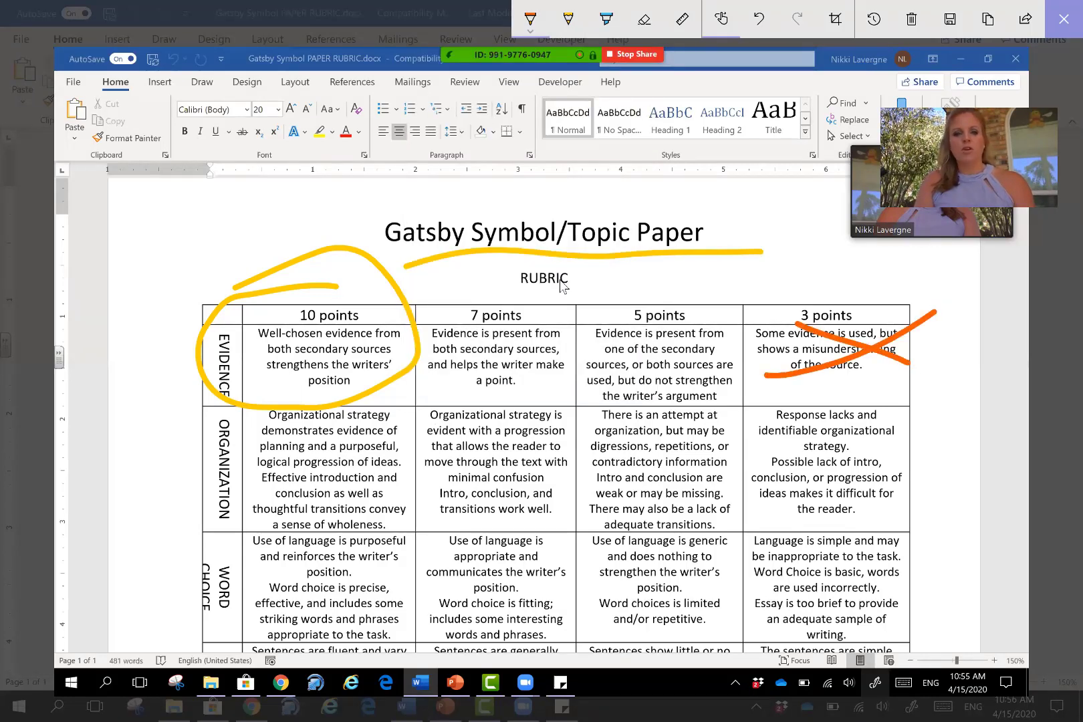
mouse_move(806, 320)
mouse_down()
mouse_move(576, 212)
mouse_move(472, 215)
mouse_move(391, 271)
mouse_up()
mouse_move(441, 262)
mouse_down()
mouse_move(447, 275)
mouse_move(338, 265)
mouse_up()
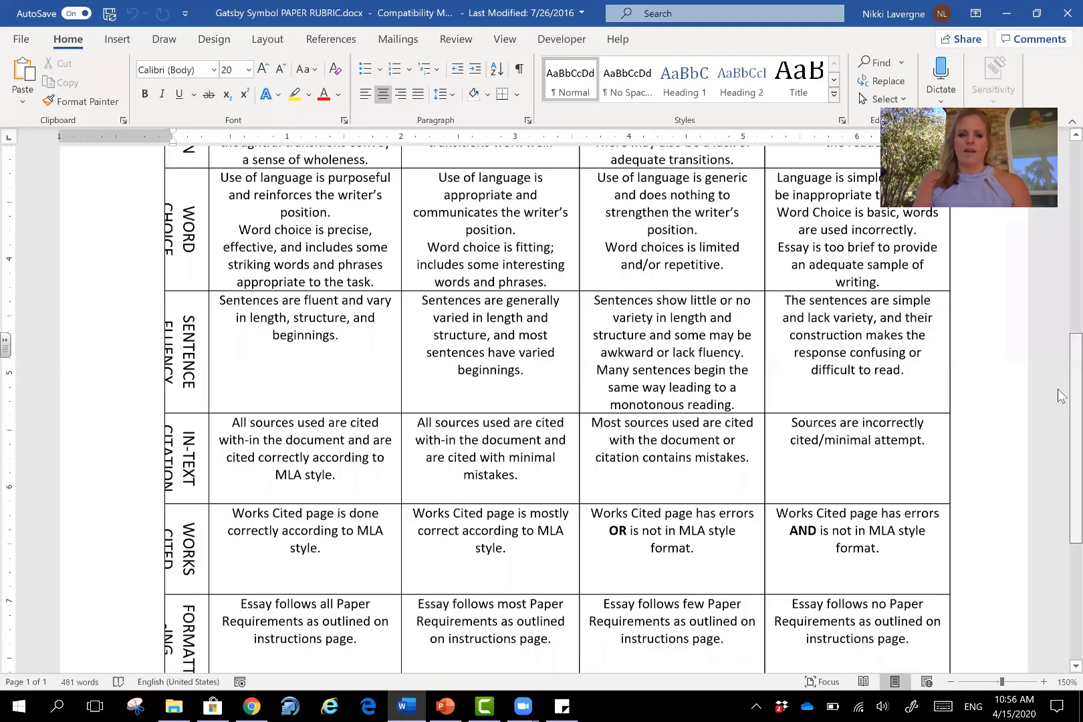
Minimize the Word rubric to reveal the desktop.
scroll(1058, 178, down, 1)
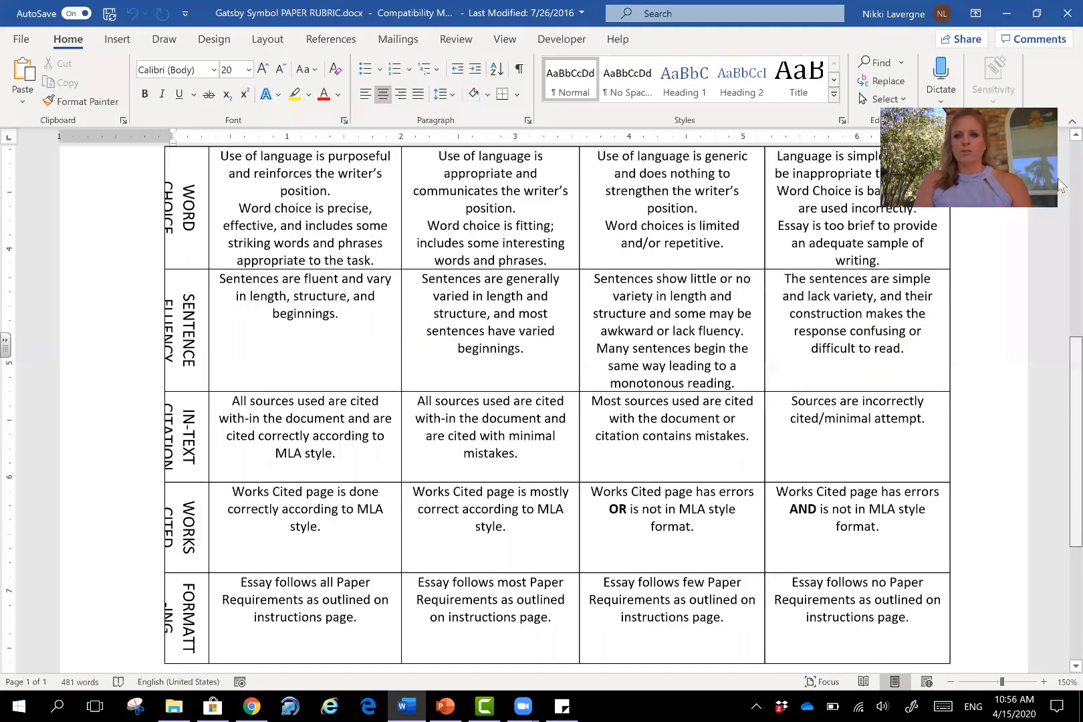
scroll(1058, 178, up, 10)
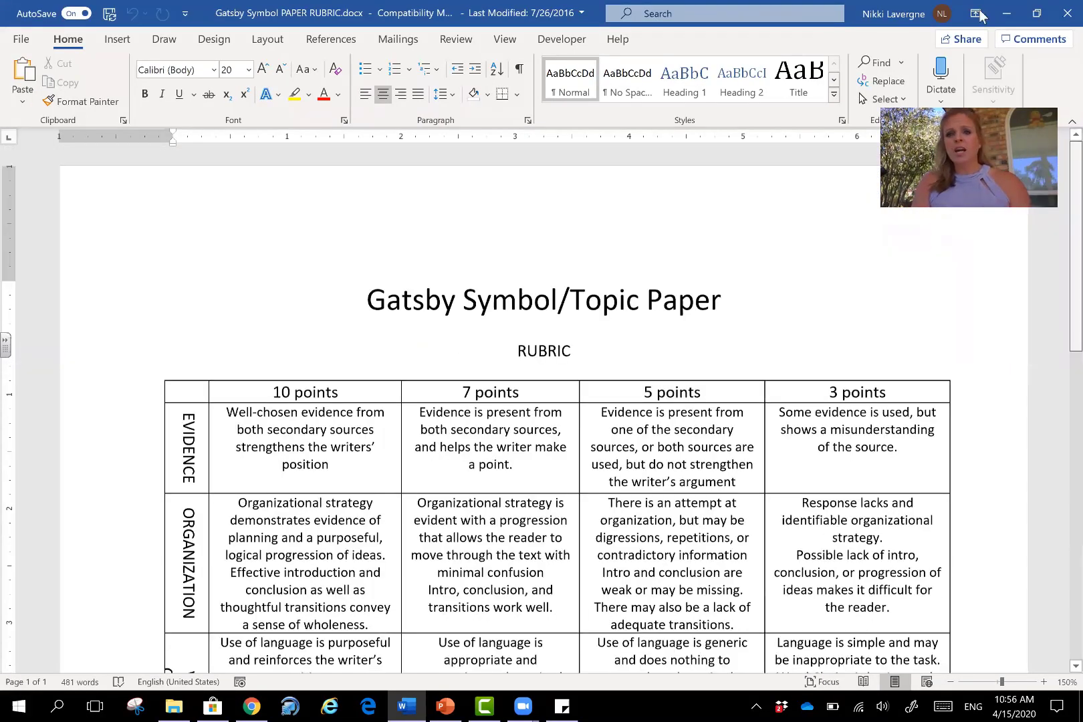
click(1010, 12)
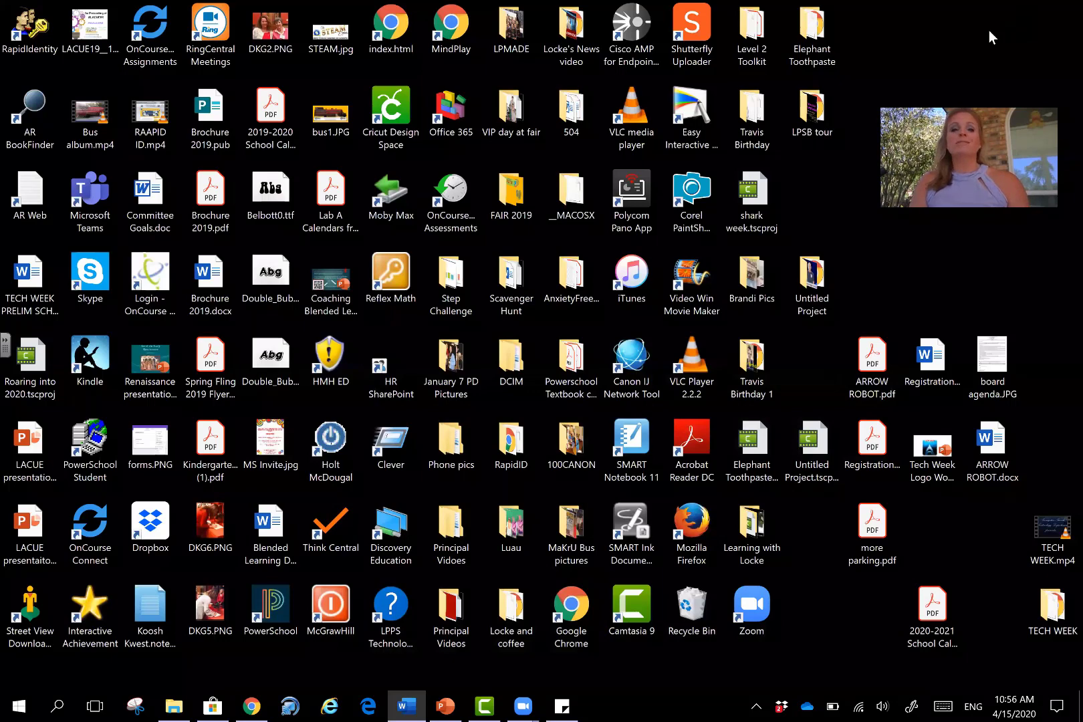